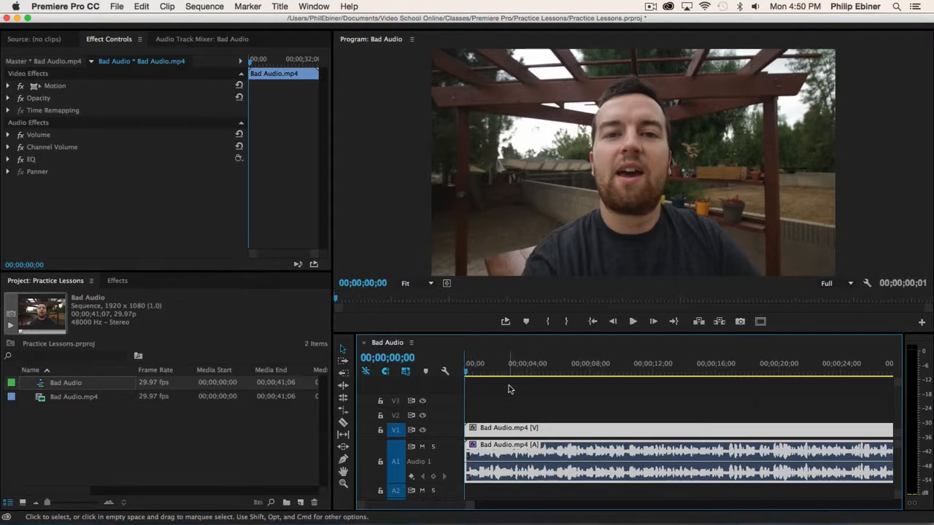
# Step: Play the start of the Bad Audio sequence, toggle the clip's EQ effect, and replay it to compare the sound
pyautogui.press('space')
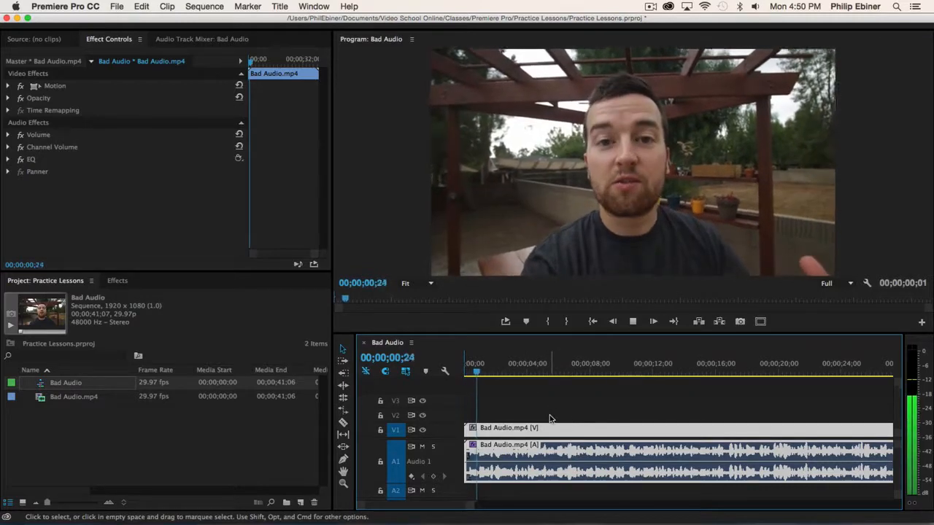
pyautogui.moveTo(500, 371); pyautogui.dragTo(353, 369)
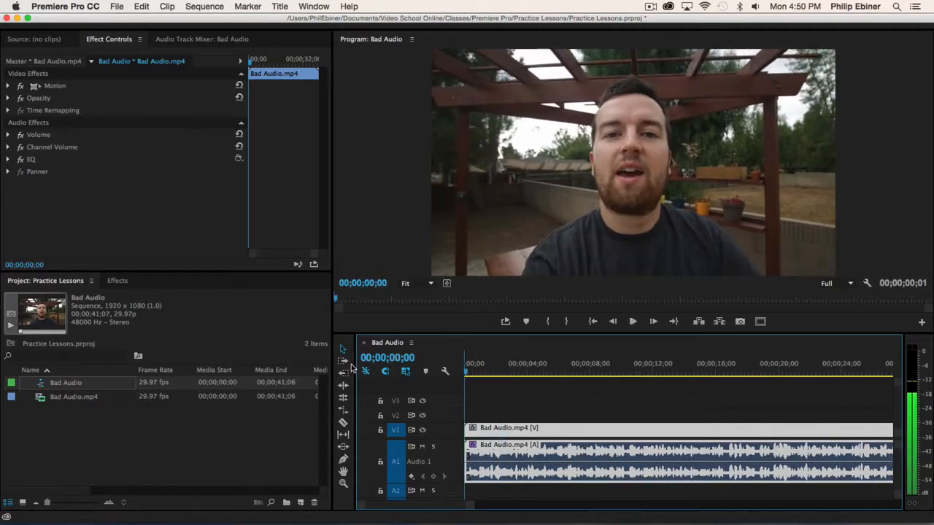
pyautogui.click(22, 159)
pyautogui.press('space')
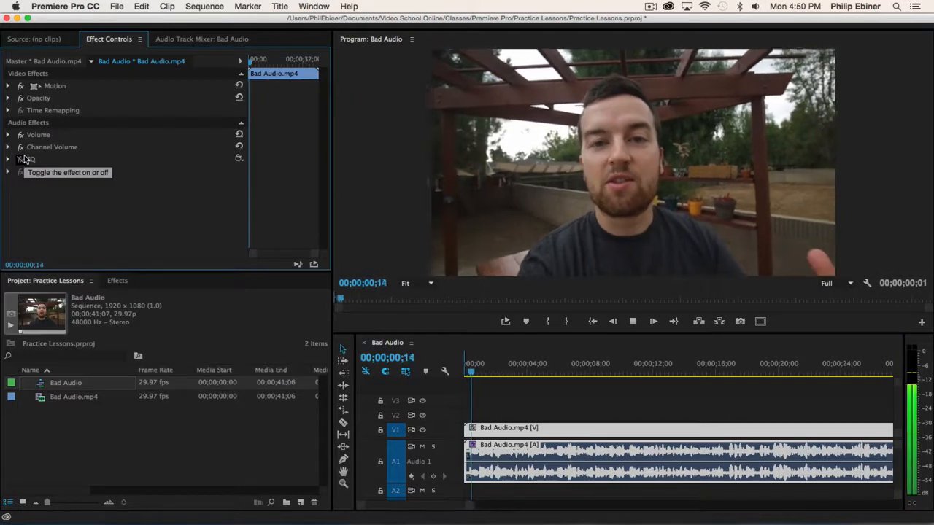
pyautogui.press('space')
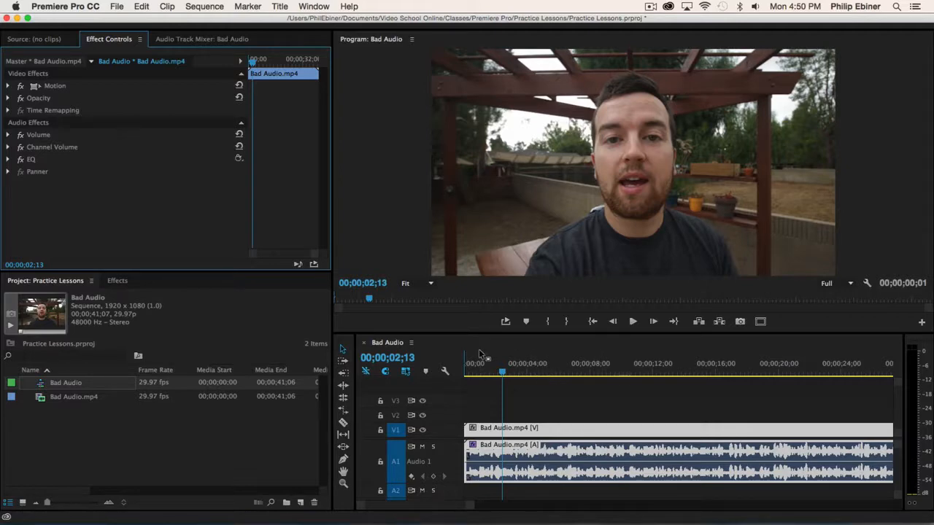
# Step: Delete the existing EQ effect from the Bad Audio clip and play a few seconds of the unprocessed audio
pyautogui.click(521, 430)
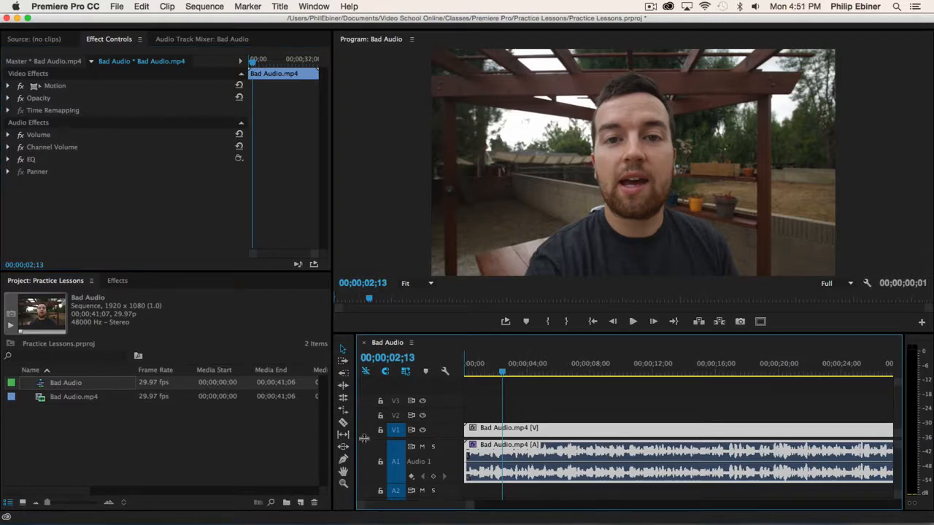
pyautogui.click(33, 162)
pyautogui.press('Delete')
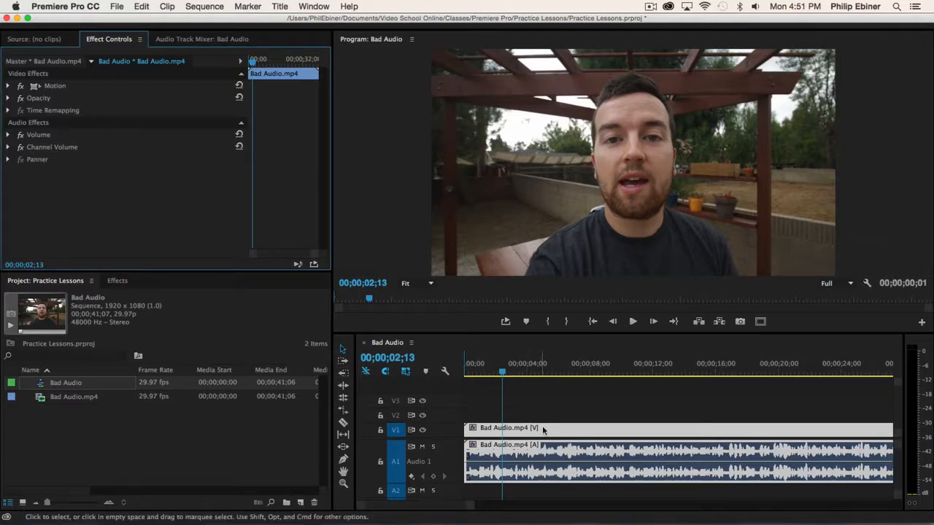
pyautogui.press('space')
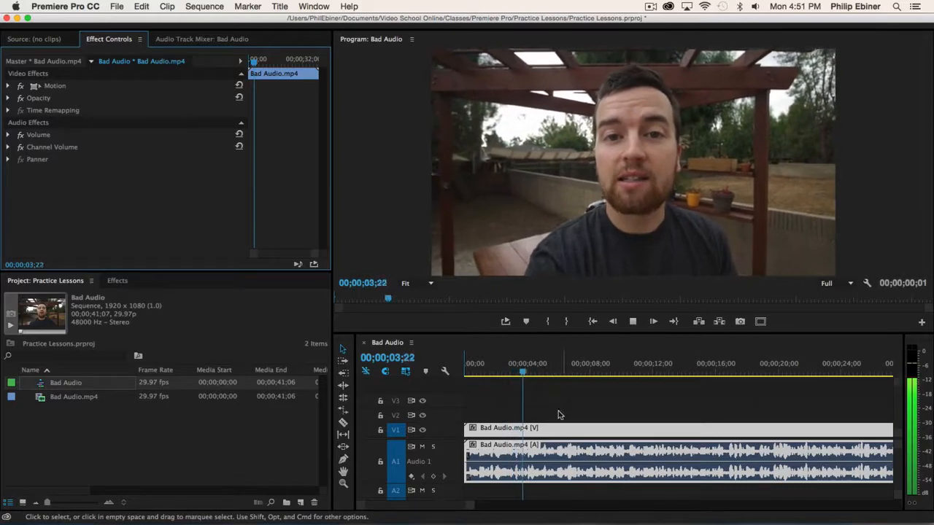
pyautogui.press('space')
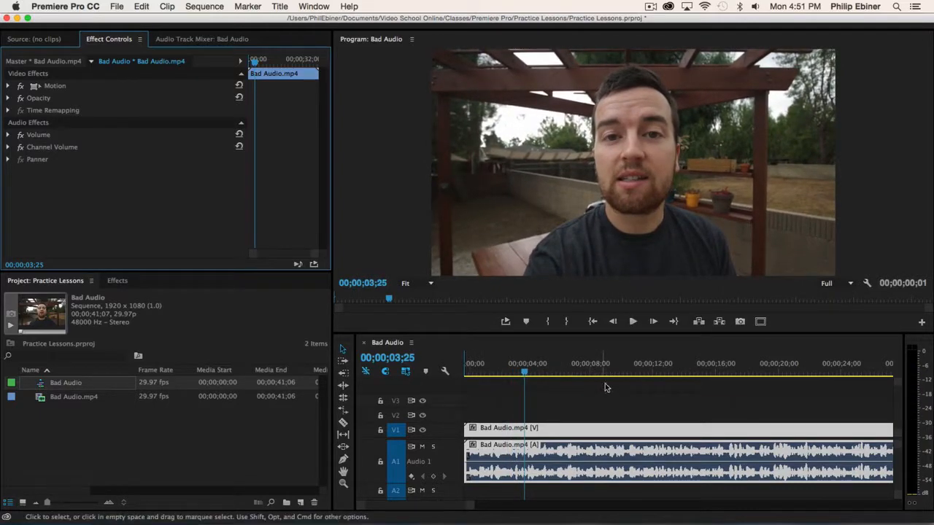
# Step: Mark the quiet gap from 00;00;16;17 to 00;00;16;25 with in and out points and turn on loop playback
pyautogui.click(725, 365)
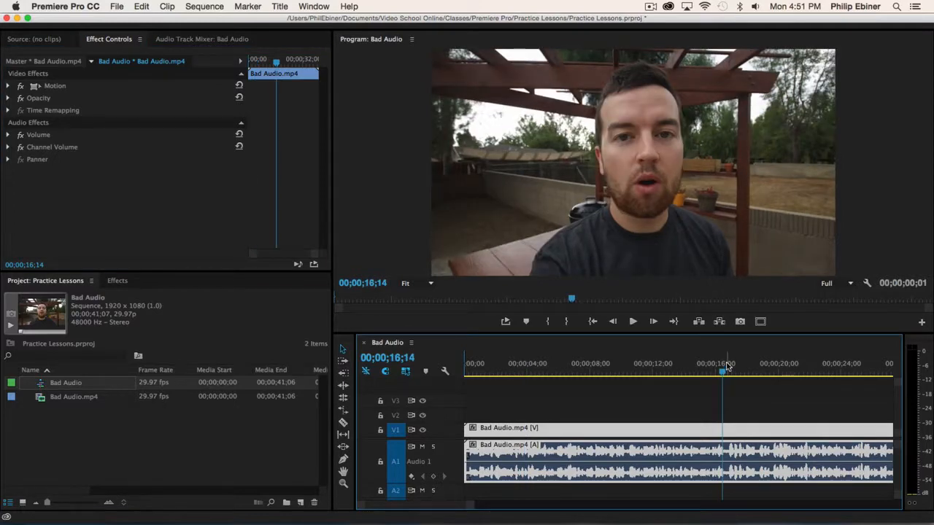
pyautogui.press('=')
pyautogui.press('=')
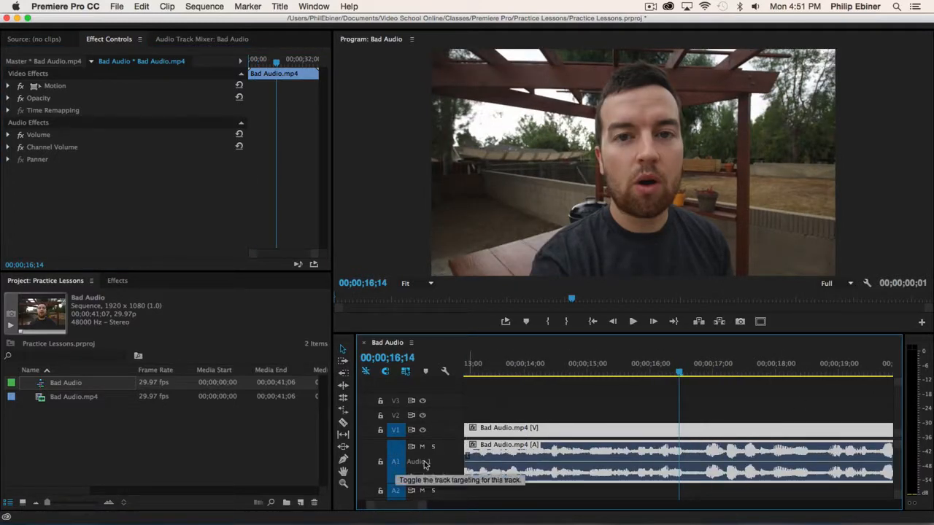
pyautogui.click(687, 372)
pyautogui.moveTo(687, 372)
pyautogui.mouseDown()
pyautogui.moveTo(699, 372)
pyautogui.moveTo(686, 374)
pyautogui.mouseUp()
pyautogui.press('i')
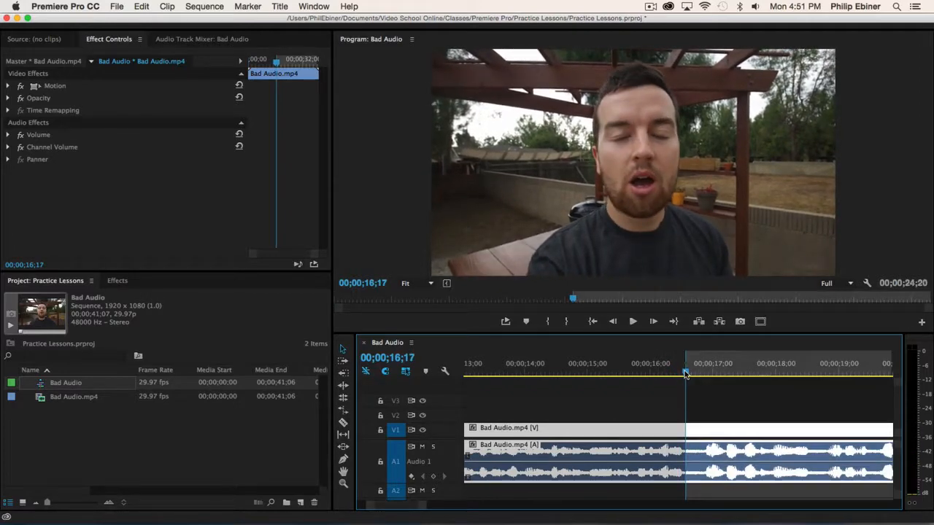
pyautogui.click(707, 375)
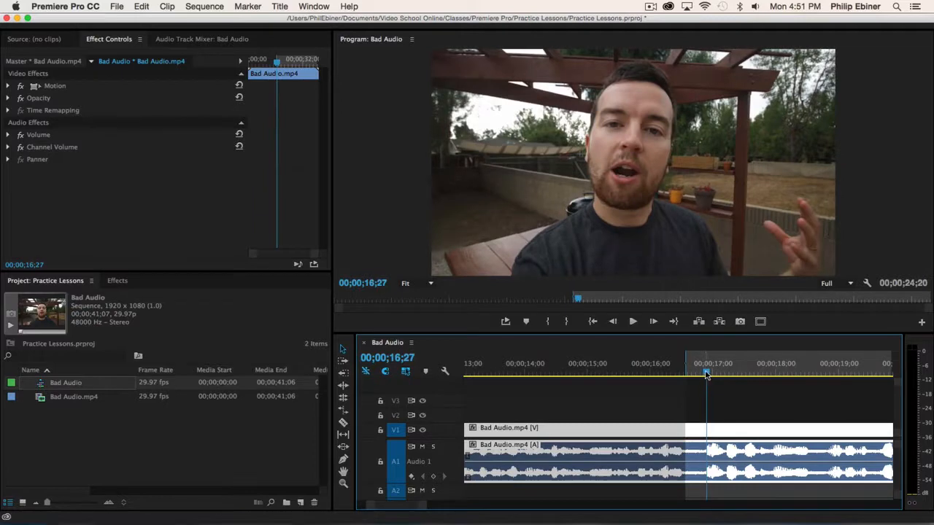
pyautogui.moveTo(707, 373); pyautogui.dragTo(702, 375)
pyautogui.press('o')
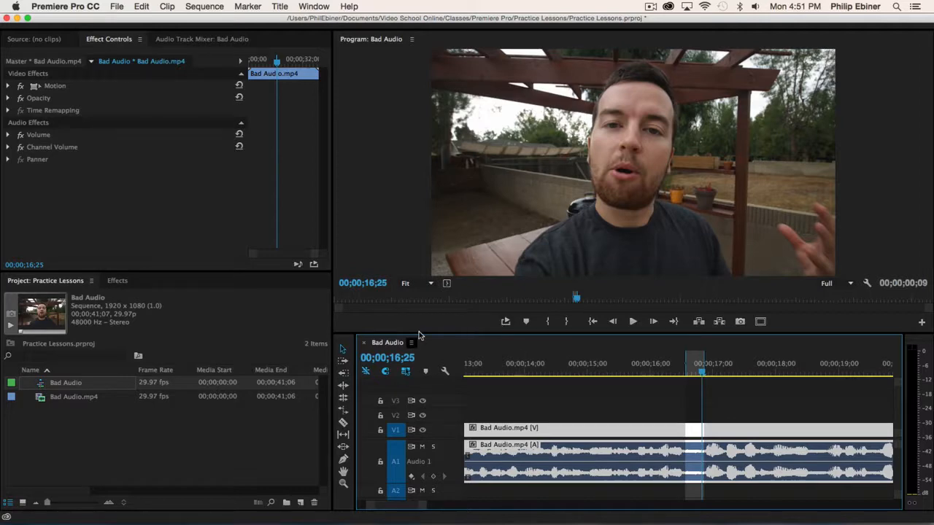
pyautogui.click(506, 322)
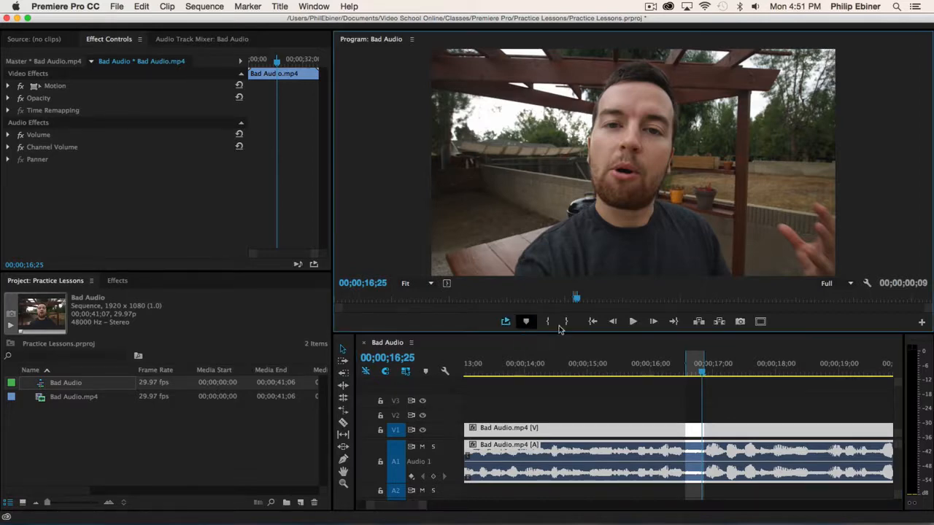
pyautogui.click(923, 324)
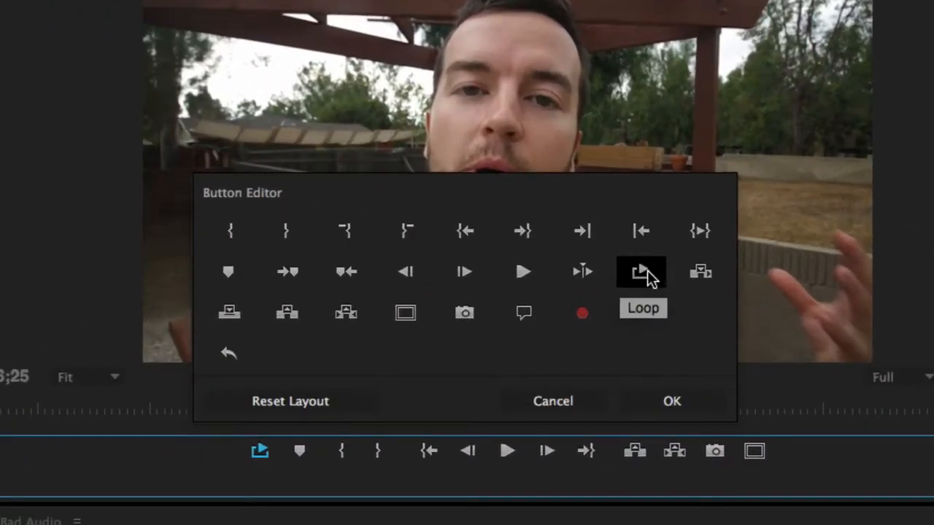
pyautogui.moveTo(648, 277); pyautogui.dragTo(564, 312)
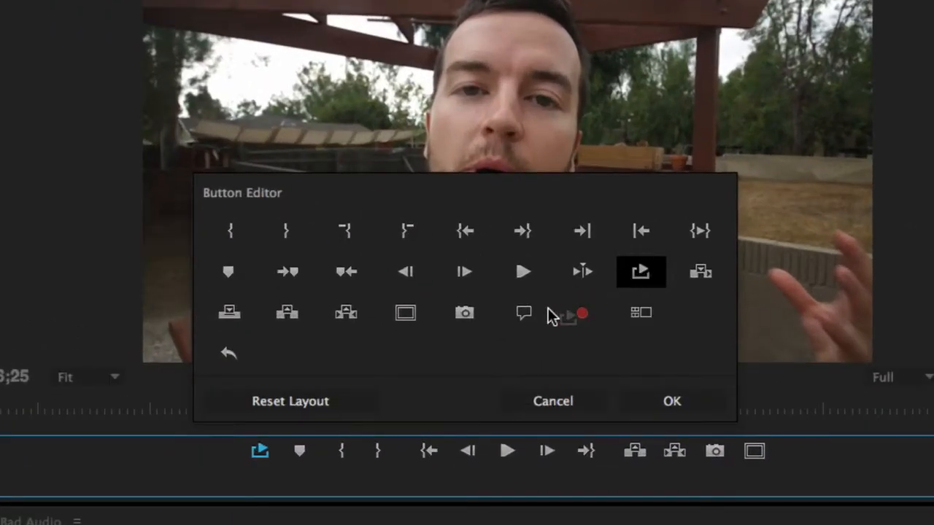
pyautogui.moveTo(429, 478); pyautogui.dragTo(686, 294)
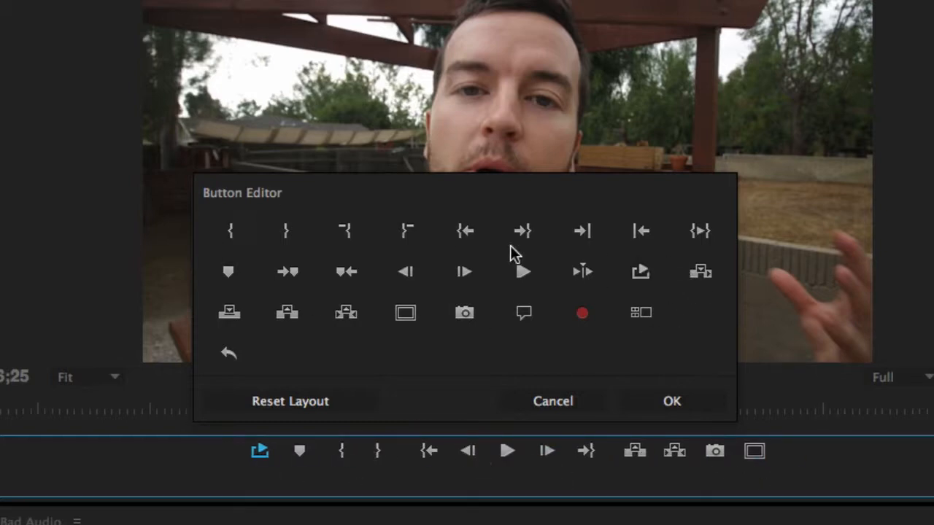
pyautogui.click(574, 401)
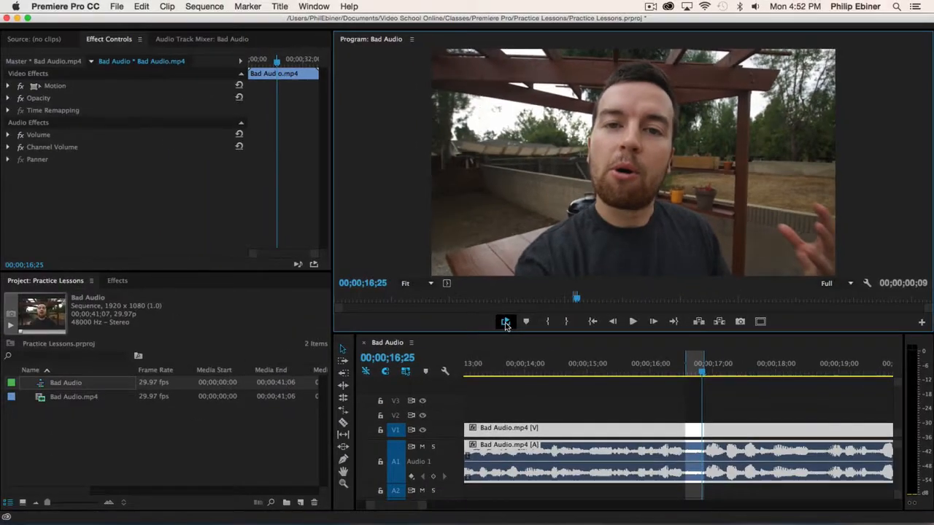
# Step: Loop the marked gap and apply the EQ audio effect to the Bad Audio clip on track A1
pyautogui.click(632, 321)
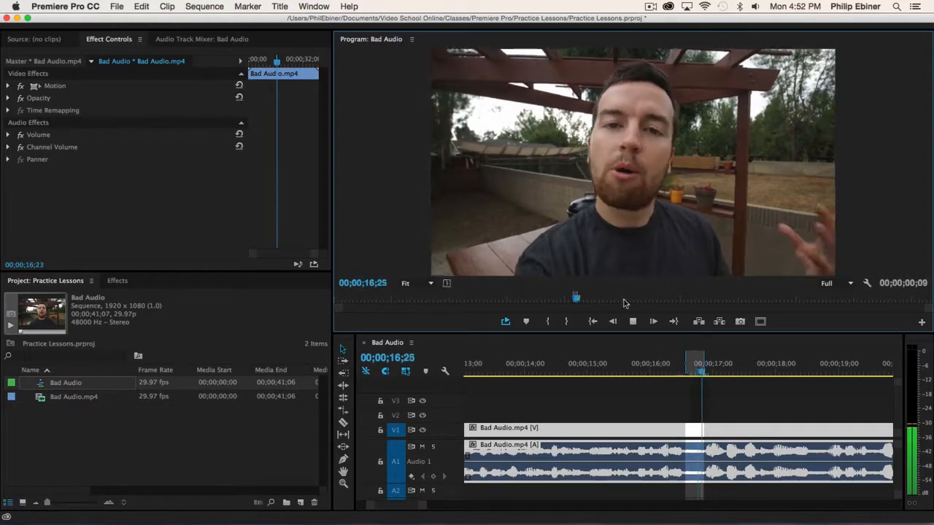
pyautogui.click(117, 280)
pyautogui.click(76, 296)
pyautogui.write('eq')
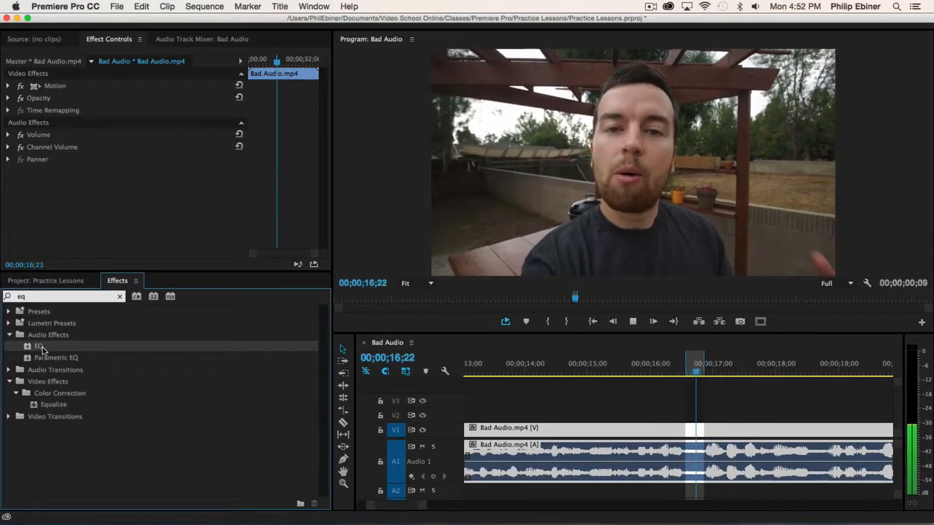
pyautogui.click(55, 348)
pyautogui.moveTo(55, 348); pyautogui.dragTo(660, 456)
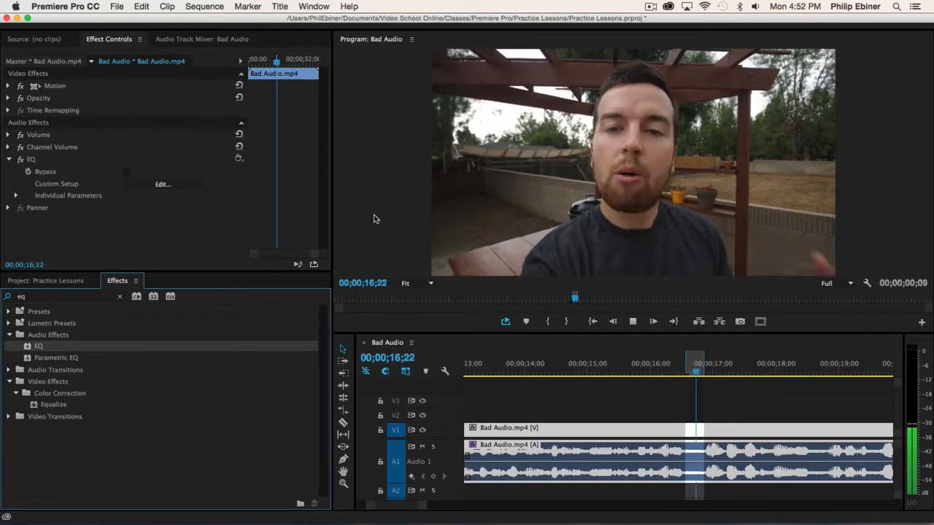
# Step: In the EQ's custom setup, enable the Mid2 band, test a 20 dB boost, and cut it to -20 dB at about 2204 Hz
pyautogui.click(160, 184)
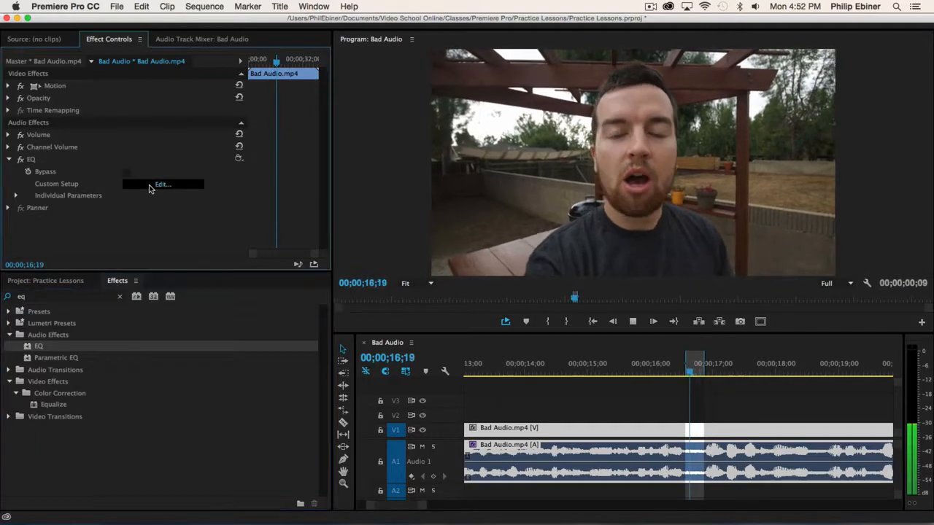
pyautogui.moveTo(534, 122); pyautogui.dragTo(687, 53)
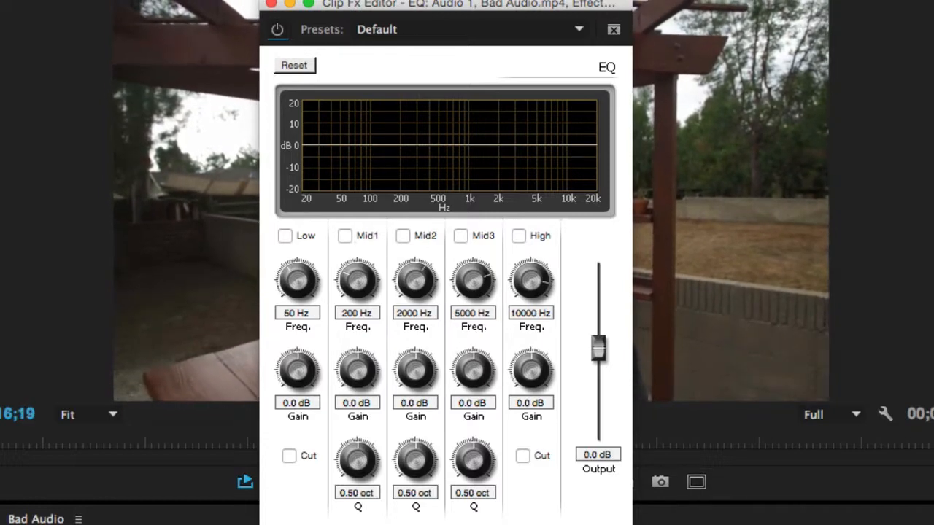
pyautogui.click(403, 232)
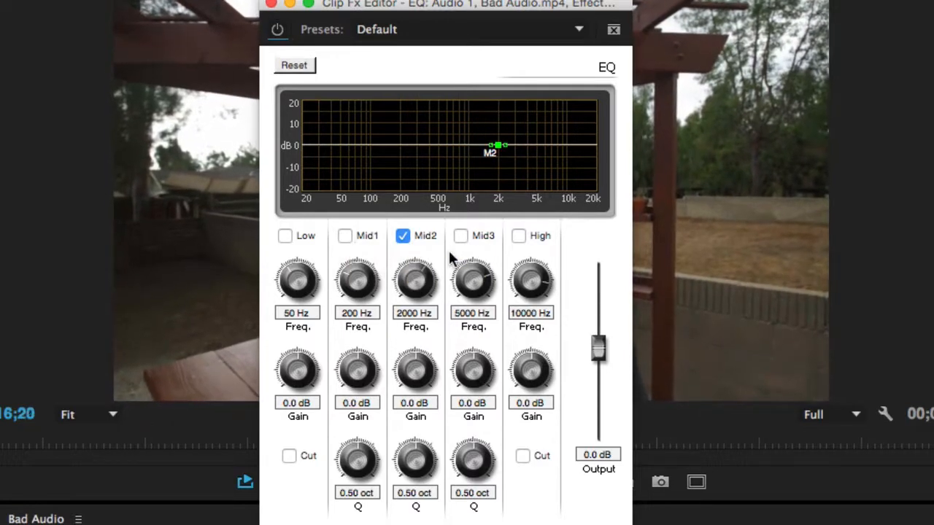
pyautogui.moveTo(496, 146)
pyautogui.mouseDown()
pyautogui.moveTo(496, 91)
pyautogui.moveTo(347, 90)
pyautogui.moveTo(532, 88)
pyautogui.moveTo(469, 88)
pyautogui.moveTo(467, 100)
pyautogui.moveTo(436, 103)
pyautogui.moveTo(422, 101)
pyautogui.moveTo(474, 100)
pyautogui.moveTo(363, 100)
pyautogui.moveTo(567, 95)
pyautogui.moveTo(442, 98)
pyautogui.moveTo(517, 104)
pyautogui.moveTo(501, 98)
pyautogui.mouseUp()
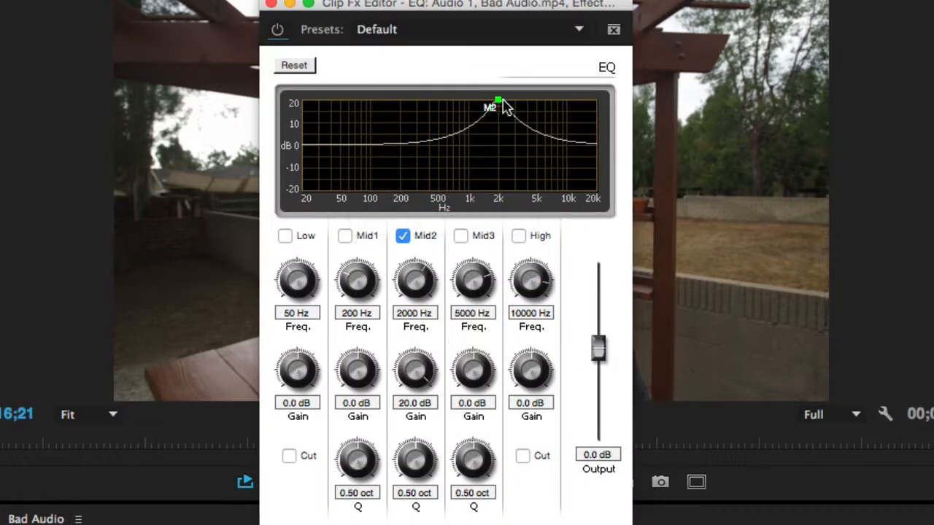
pyautogui.moveTo(497, 102); pyautogui.dragTo(501, 212)
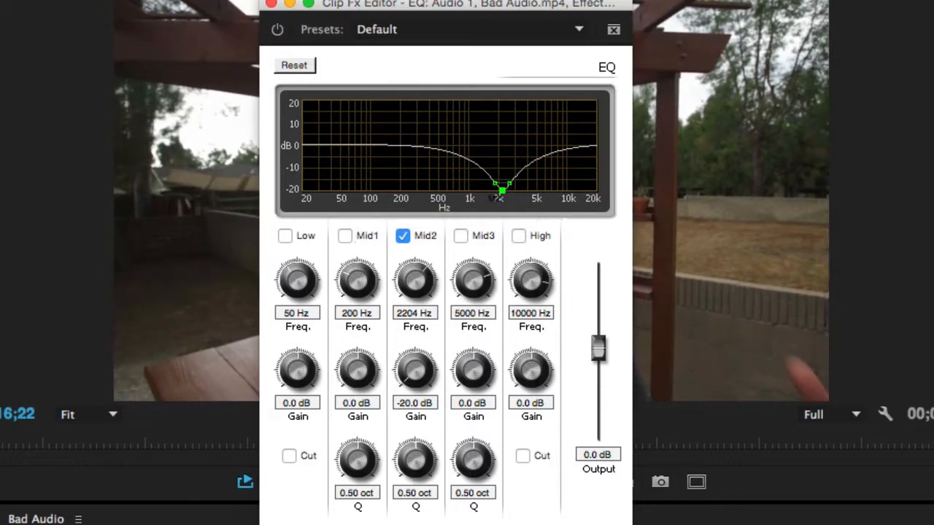
# Step: Move the EQ editor aside, stop playback, and widen the Mid2 band's Q to about 1.75 oct
pyautogui.moveTo(511, 25); pyautogui.dragTo(23, 10)
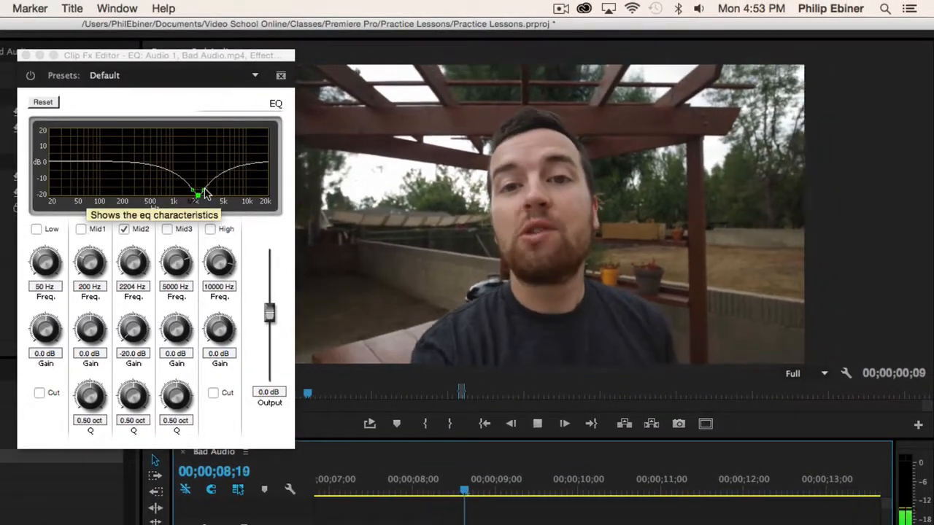
pyautogui.click(205, 192)
pyautogui.press('space')
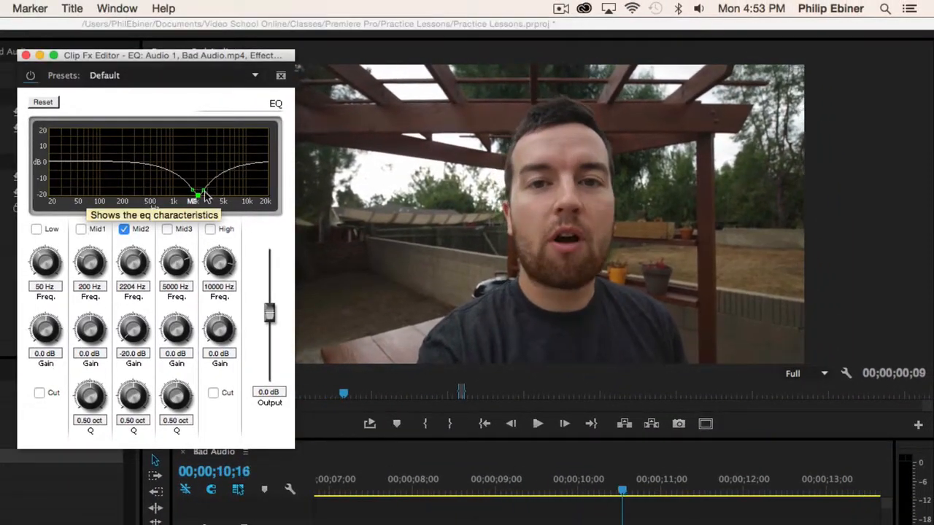
pyautogui.moveTo(209, 194); pyautogui.dragTo(214, 196)
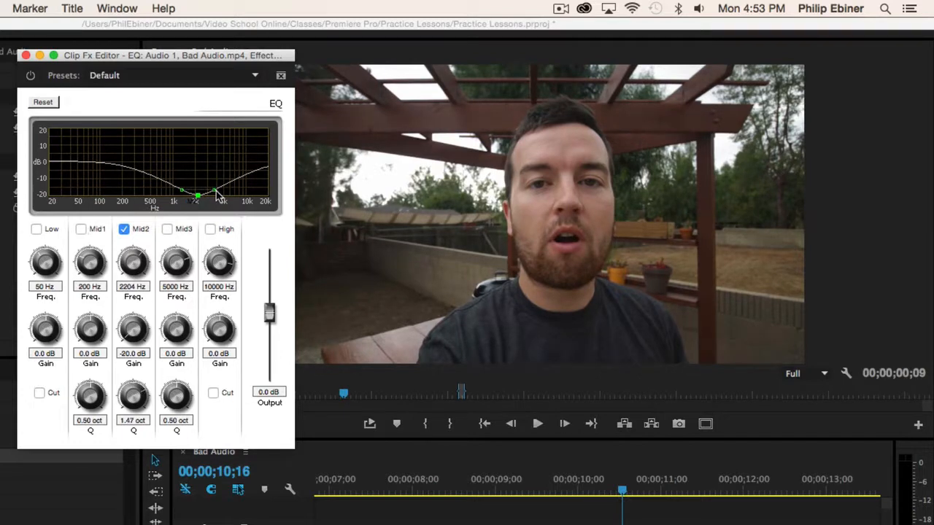
# Step: Play the clip while toggling the EQ effect off and on to compare the sound
pyautogui.press('space')
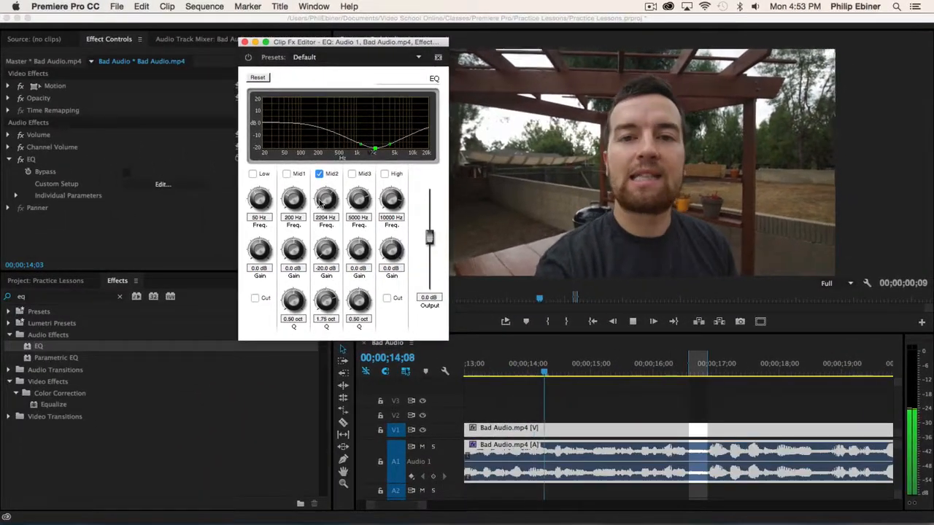
pyautogui.click(21, 160)
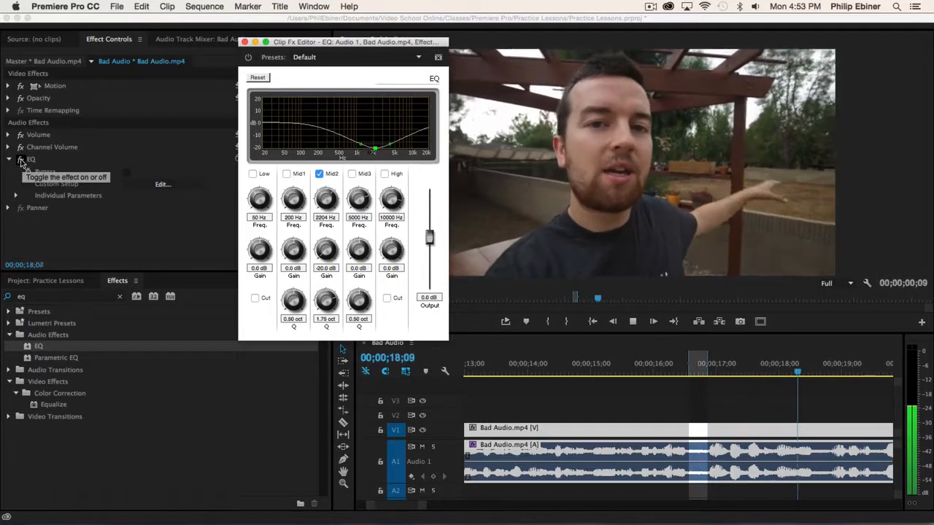
pyautogui.click(20, 160)
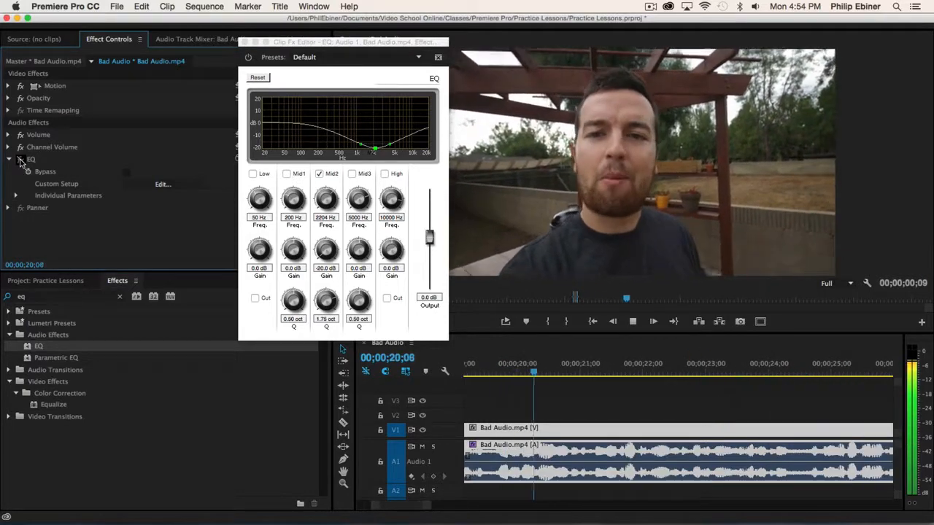
pyautogui.press('space')
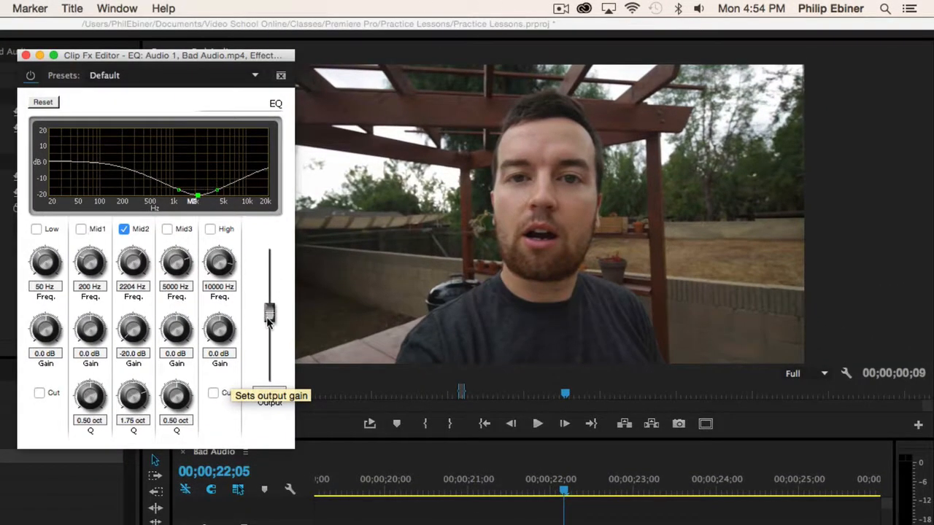
# Step: Raise the EQ's output gain to about 9.7 dB and play the clip to check the louder result
pyautogui.moveTo(269, 321); pyautogui.dragTo(272, 286)
pyautogui.press('space')
pyautogui.press('space')
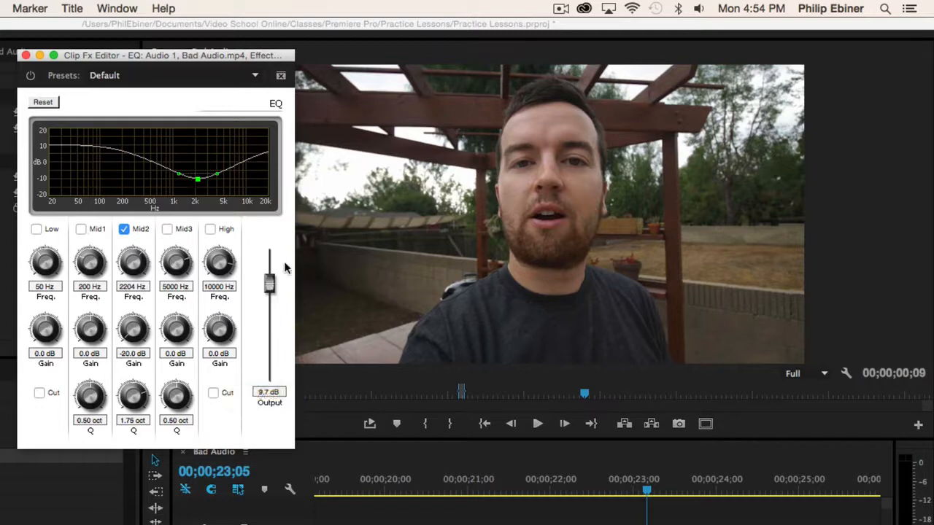
pyautogui.press('space')
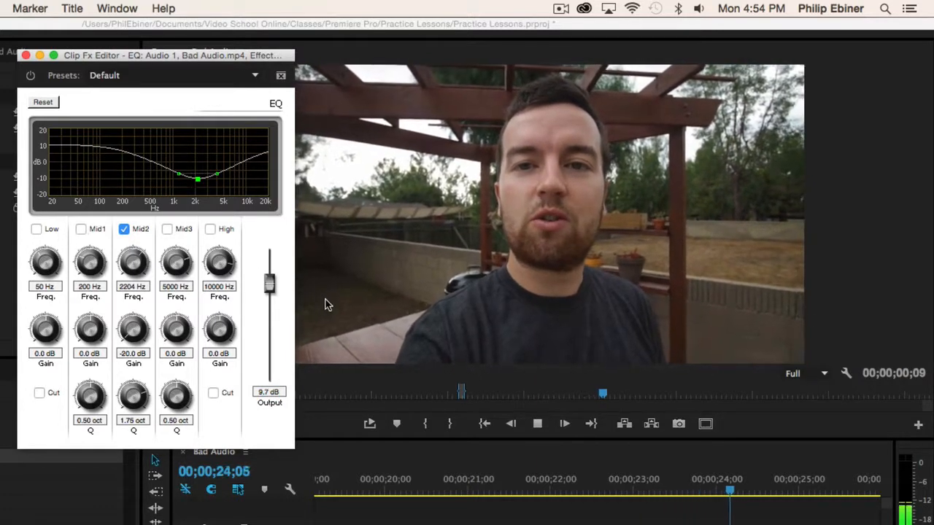
# Step: Stop playback and enable the EQ's Low and High bands, switching both to Cut filters
pyautogui.press('space')
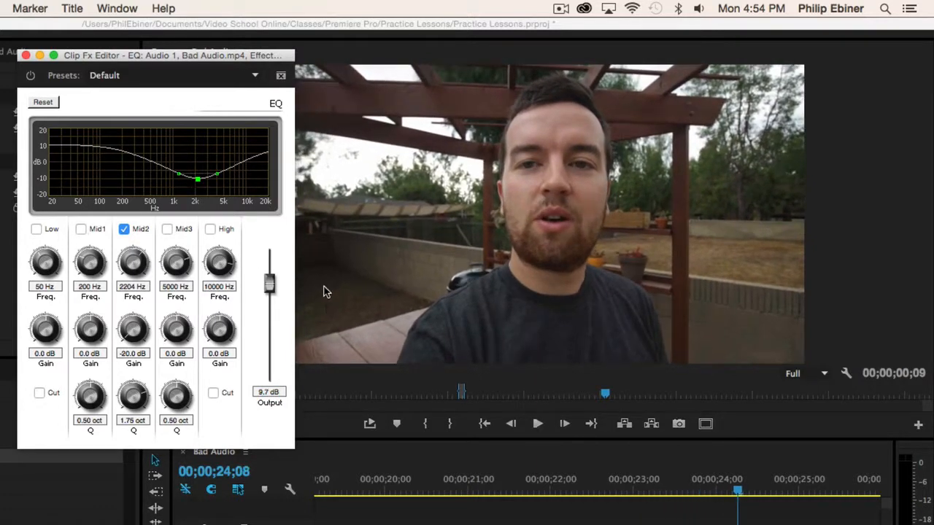
pyautogui.click(36, 229)
pyautogui.click(212, 230)
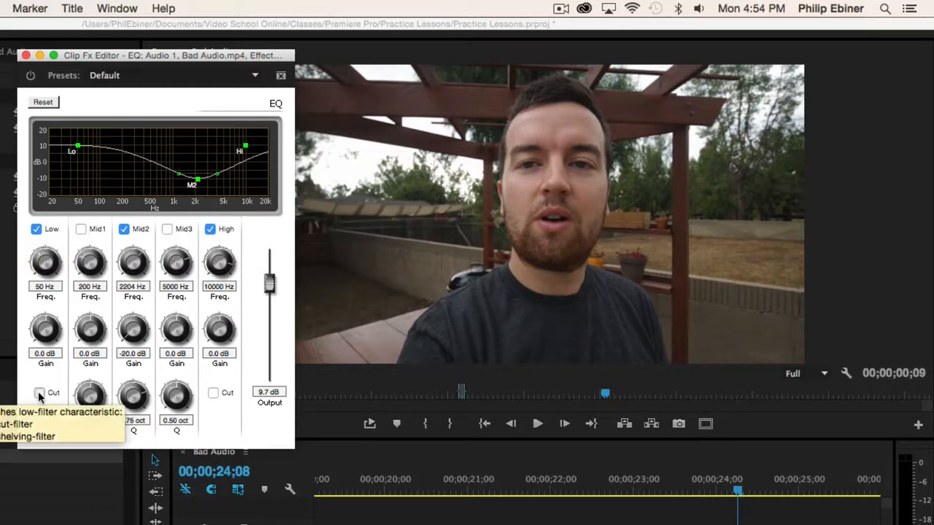
pyautogui.click(40, 394)
pyautogui.click(214, 394)
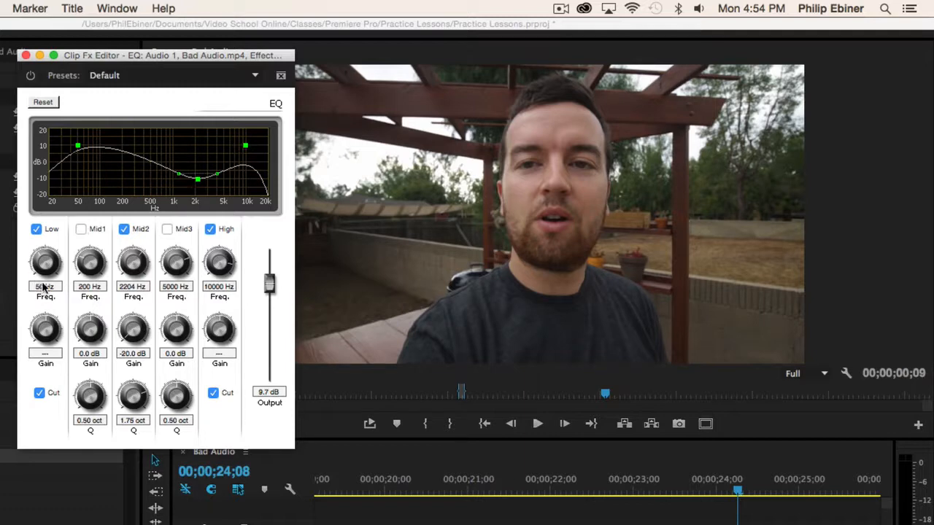
# Step: Set the EQ's Low band frequency to 200 Hz and its High band frequency to 4500 Hz
pyautogui.click(44, 287)
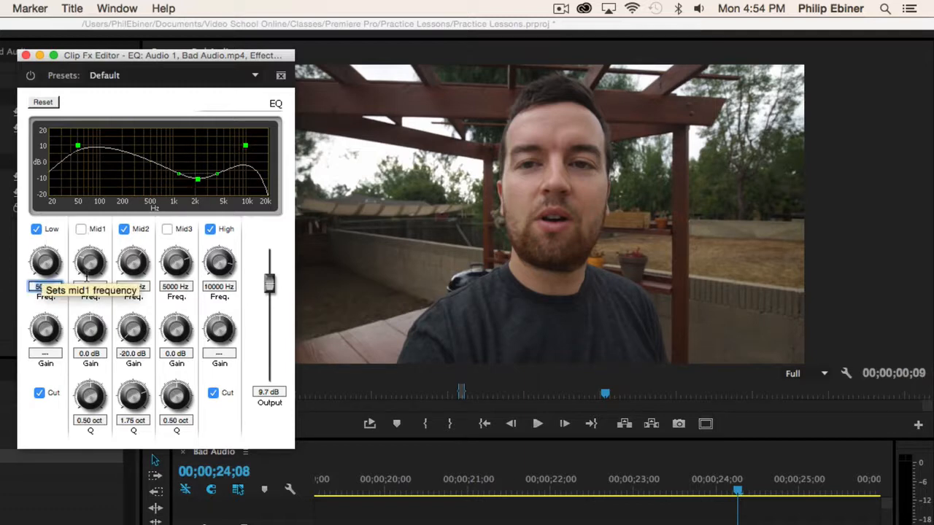
pyautogui.press('BackSpace')
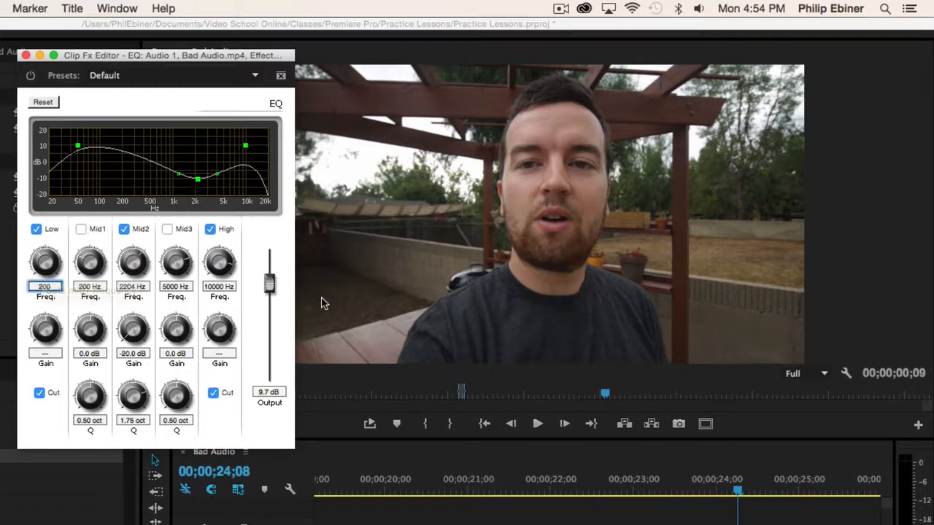
pyautogui.click(225, 287)
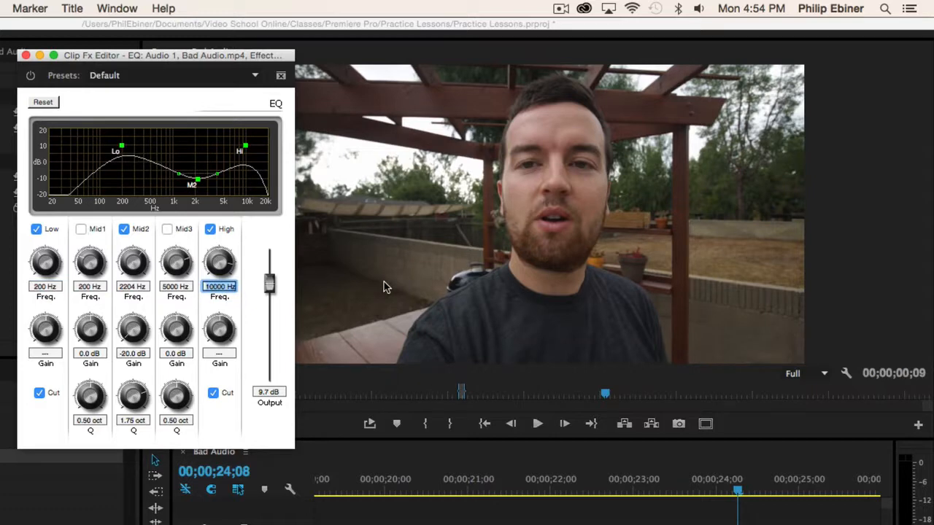
pyautogui.write('4500')
pyautogui.press('Return')
# Step: Play the clip with the new cut filters, close the EQ editor, and toggle the EQ effect during playback to compare the sound
pyautogui.press('space')
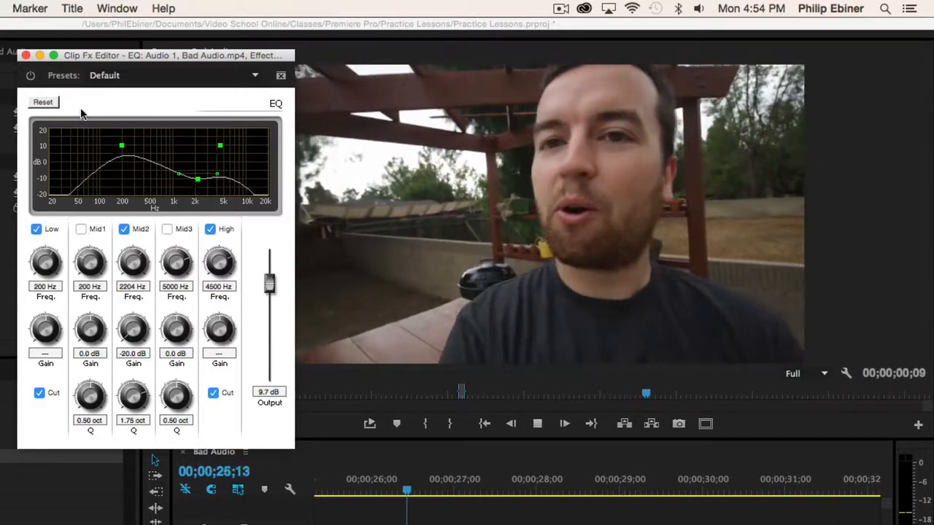
pyautogui.press('space')
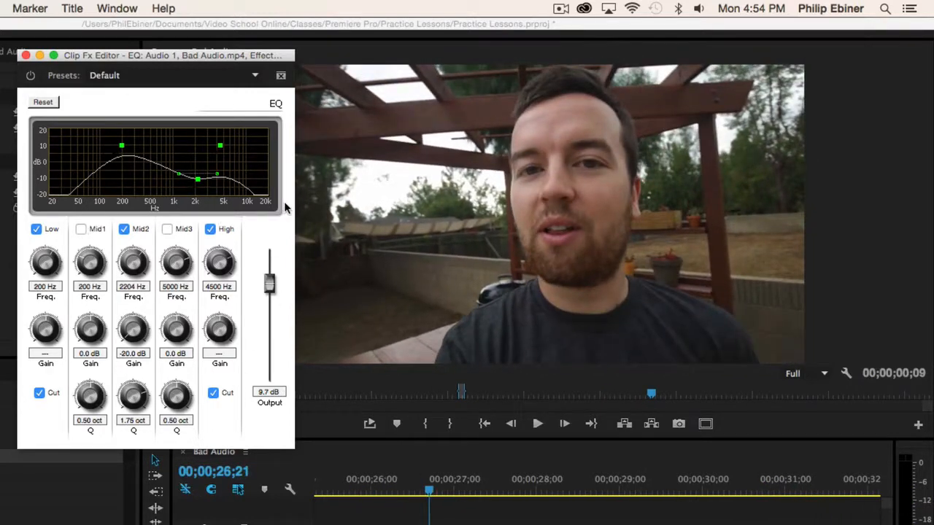
pyautogui.click(25, 56)
pyautogui.press('space')
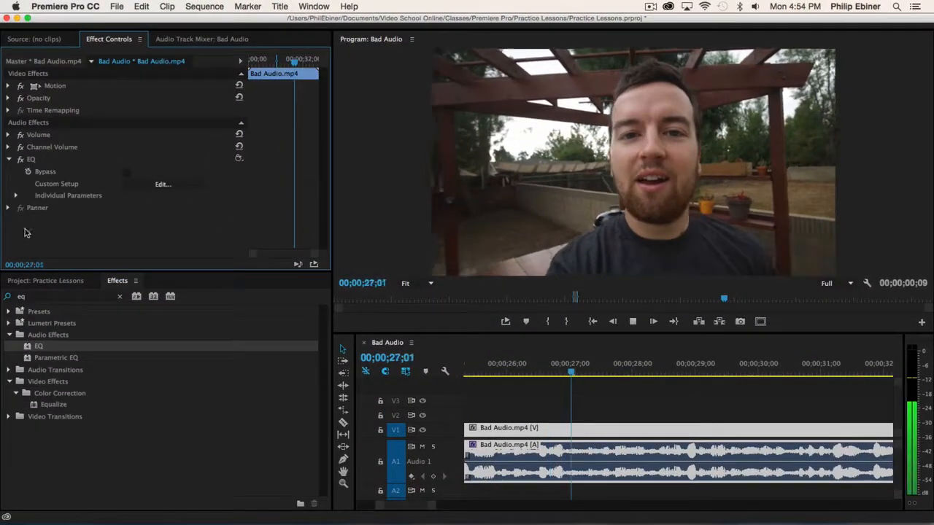
pyautogui.click(21, 159)
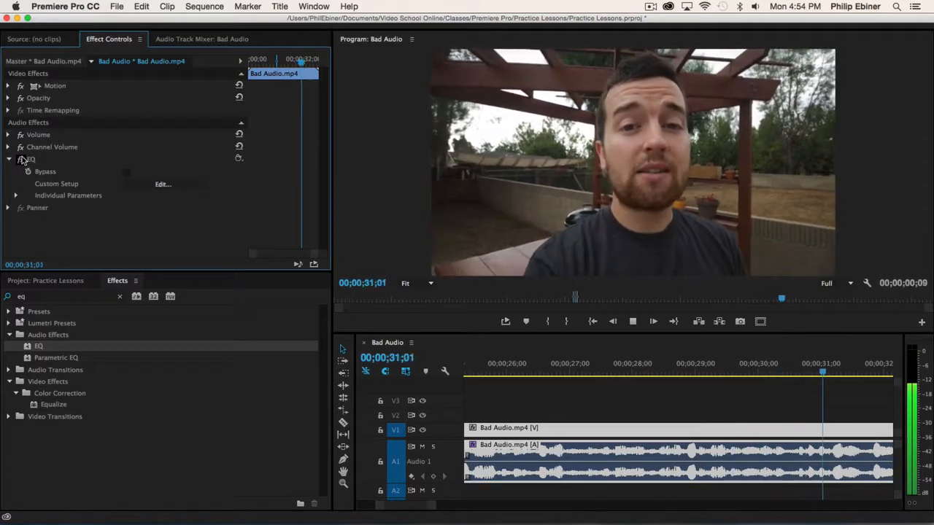
pyautogui.press('space')
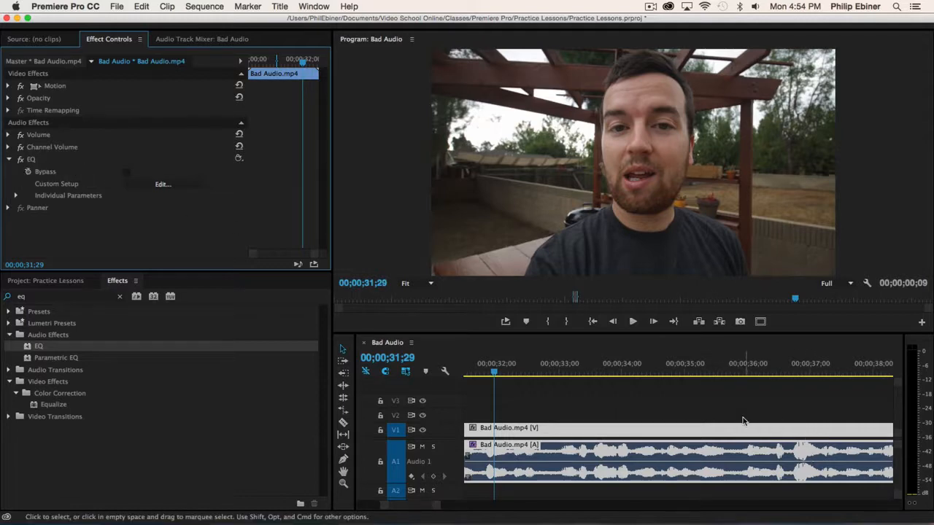
# Step: Reselect the Bad Audio clip in the timeline and toggle its EQ effect
pyautogui.click(686, 402)
pyautogui.press('-')
pyautogui.click(540, 466)
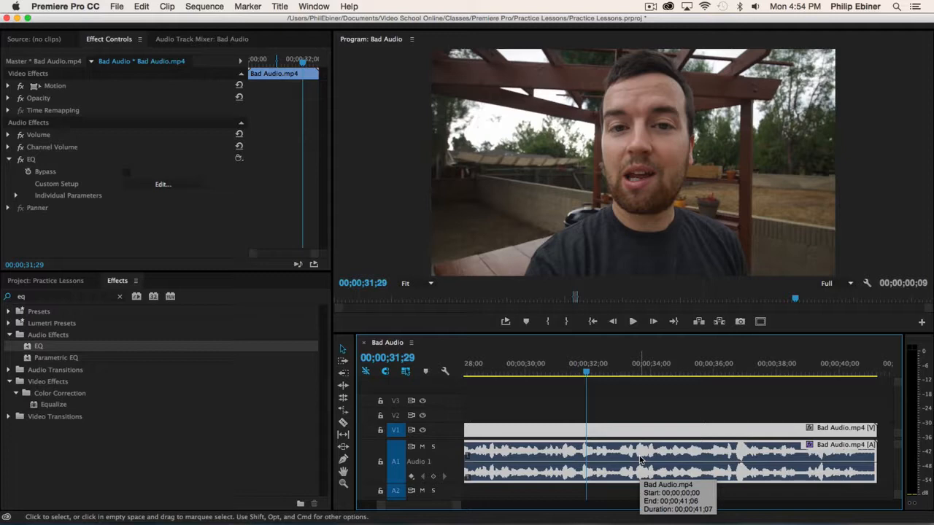
pyautogui.click(23, 163)
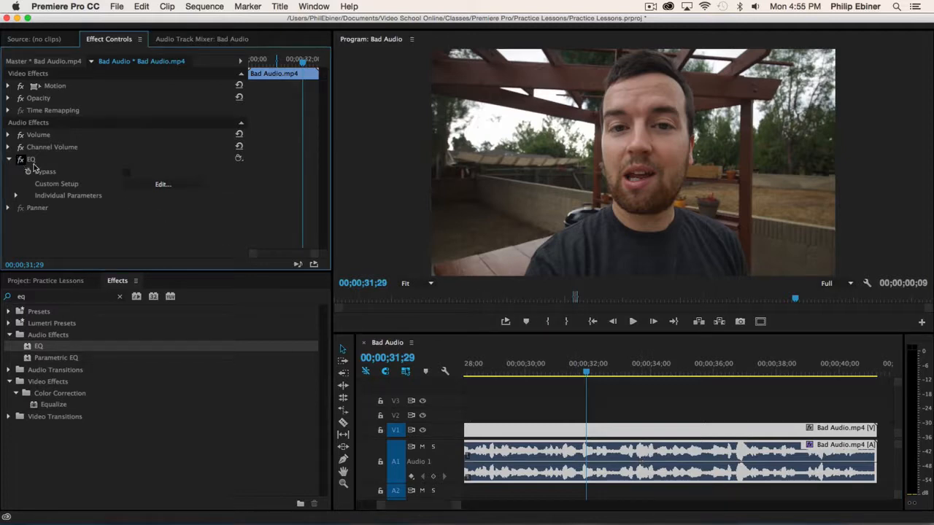